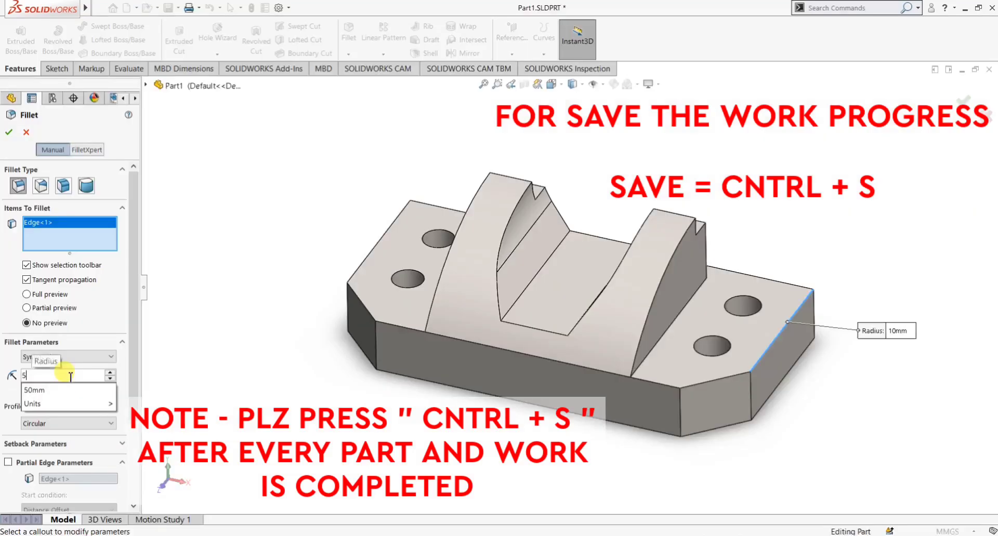
Step: Fillet the selected top end edge of the base with a 5 mm radius and save the part
key("Return")
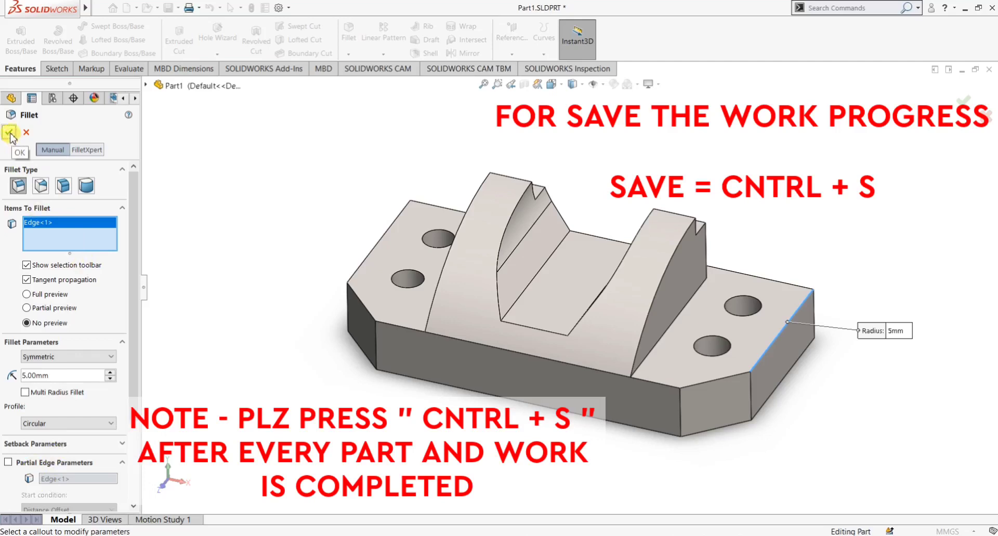
left_click(9, 134)
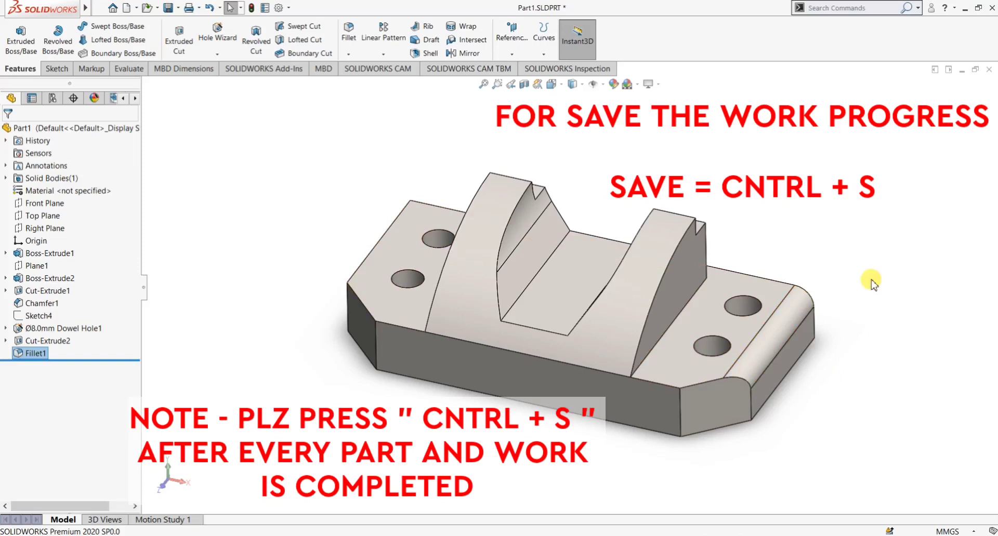
key("ctrl+s")
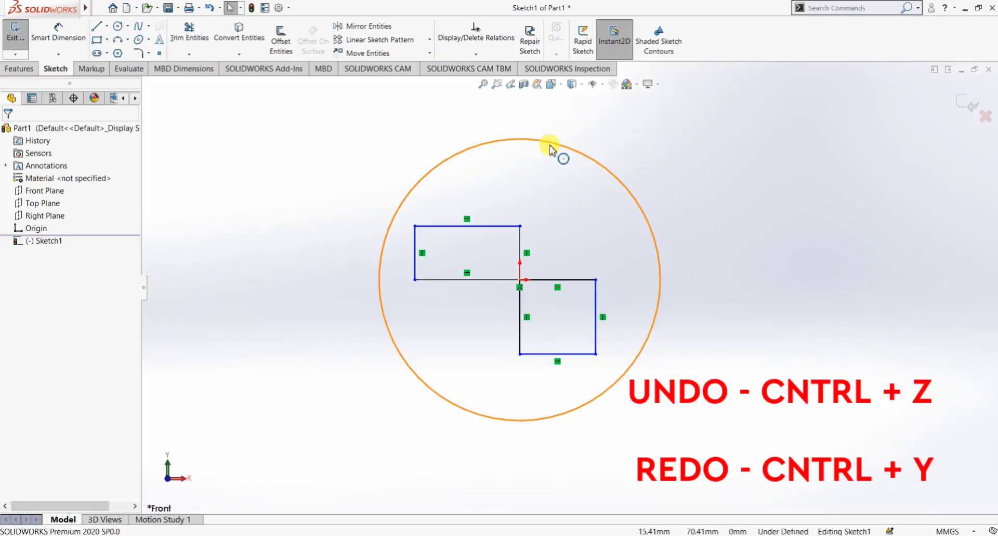
Step: Delete the large circle centred on the origin from the sketch
left_click(58, 32)
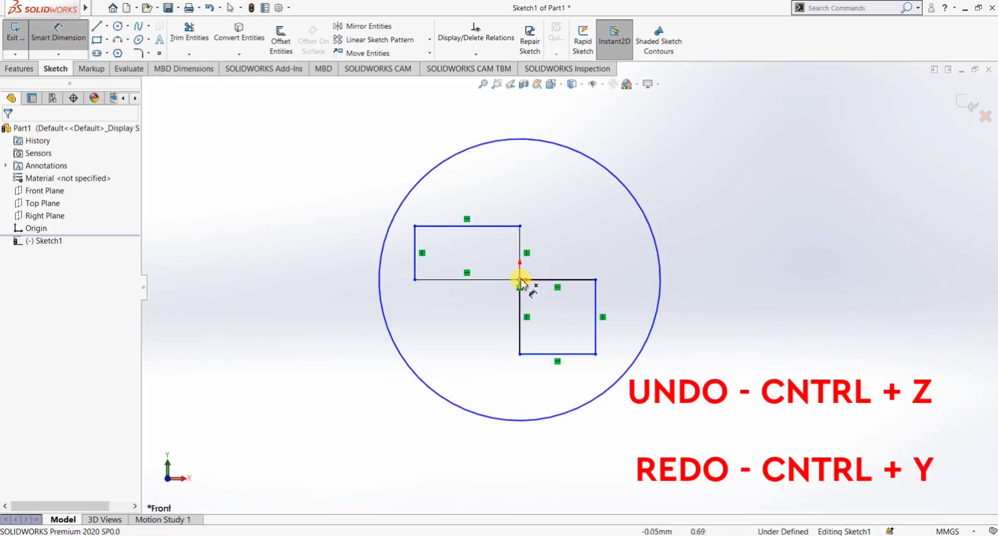
key("Escape")
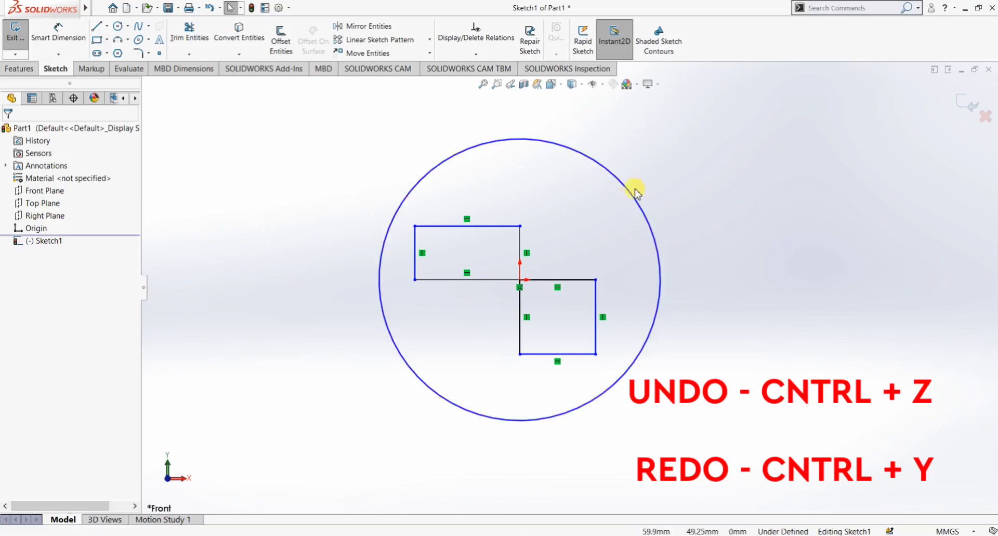
left_click(641, 207)
key("Delete")
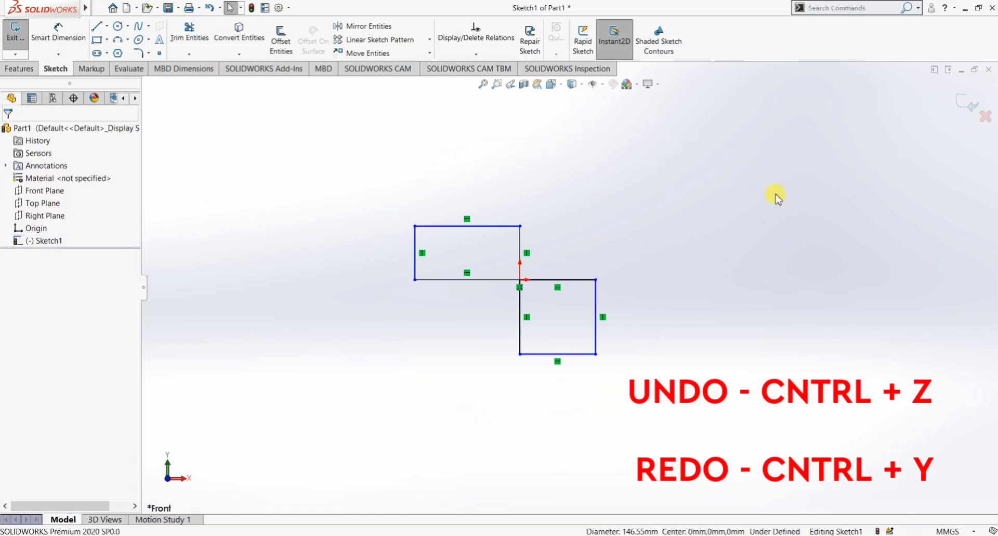
Step: Undo and redo the circle deletion repeatedly, ending with the circle restored
key("ctrl+z")
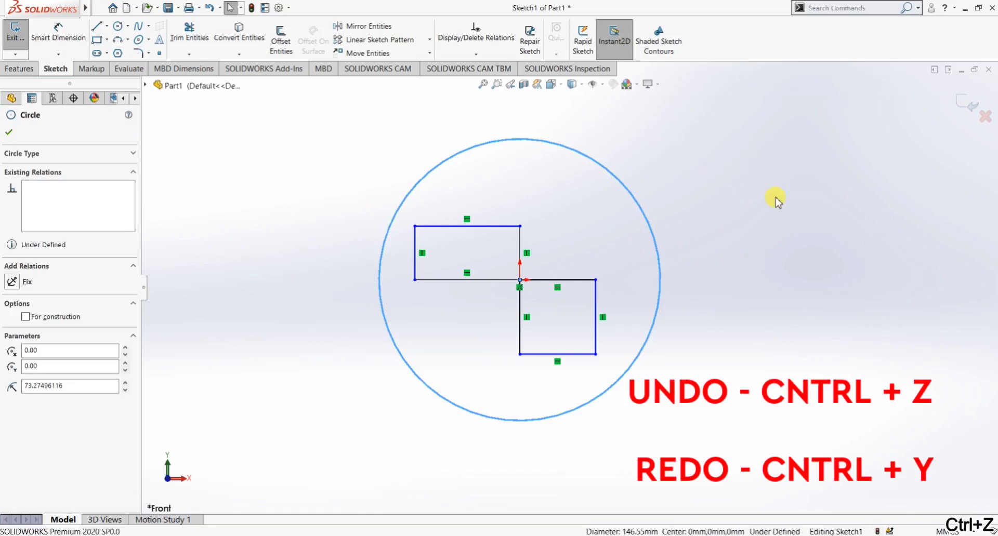
key("ctrl+y")
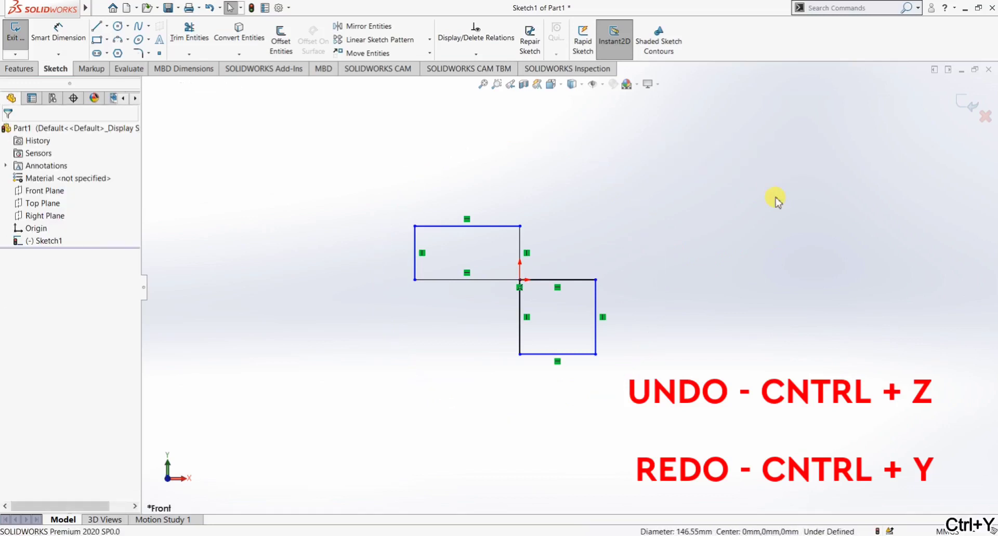
key("ctrl+x")
key("ctrl+z")
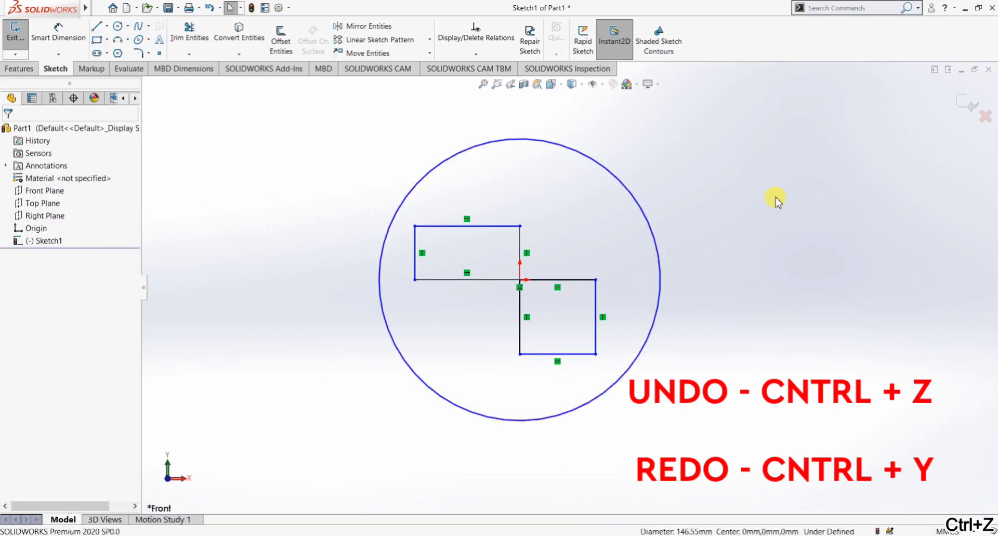
key("ctrl+y")
key("ctrl+z")
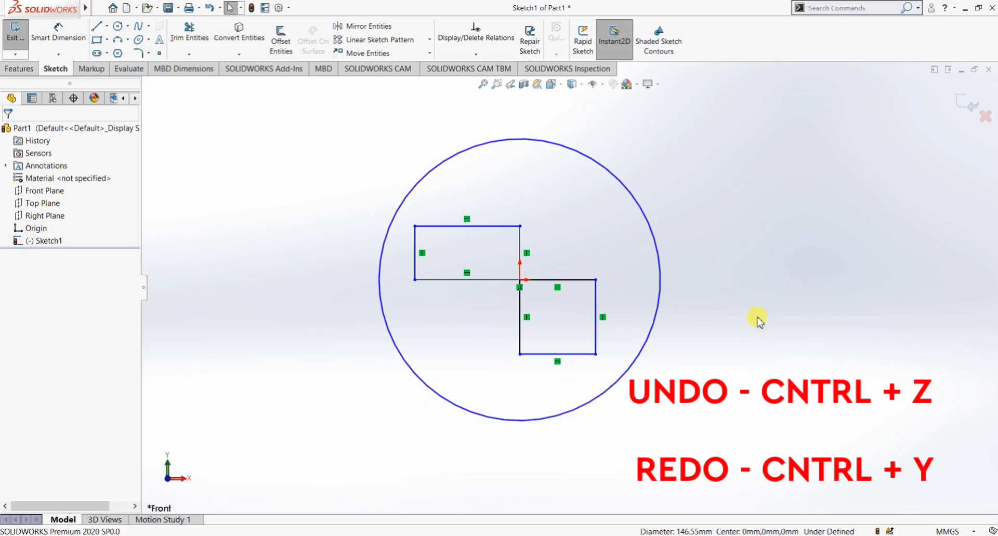
Step: Remove the large circle from the sketch, restore it with an undo, and remove it again
left_click(657, 257)
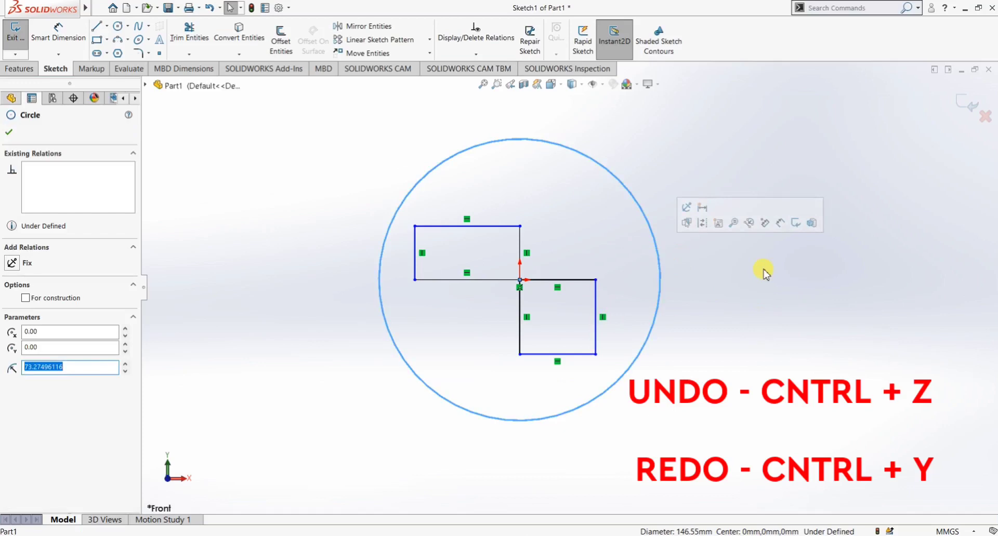
key("ctrl+z")
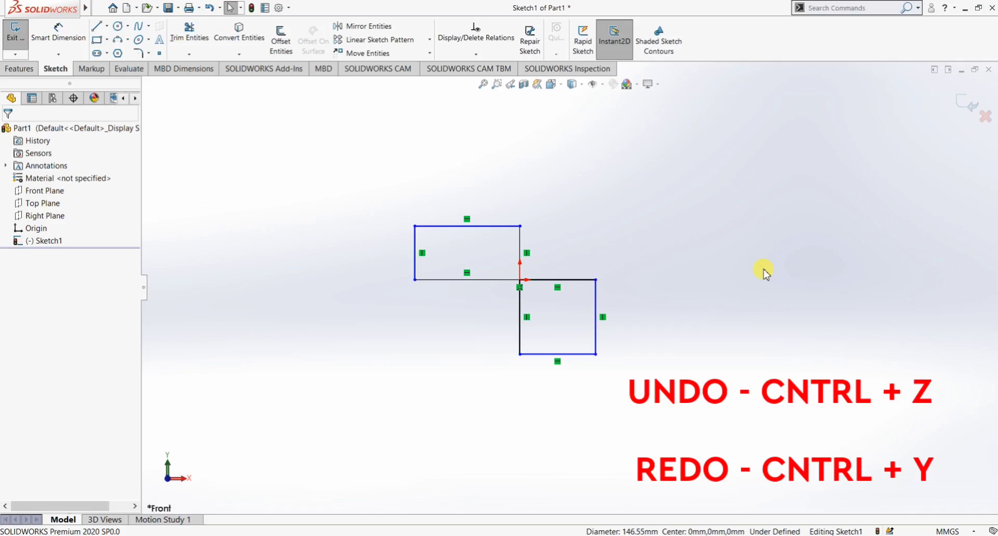
key("ctrl+z")
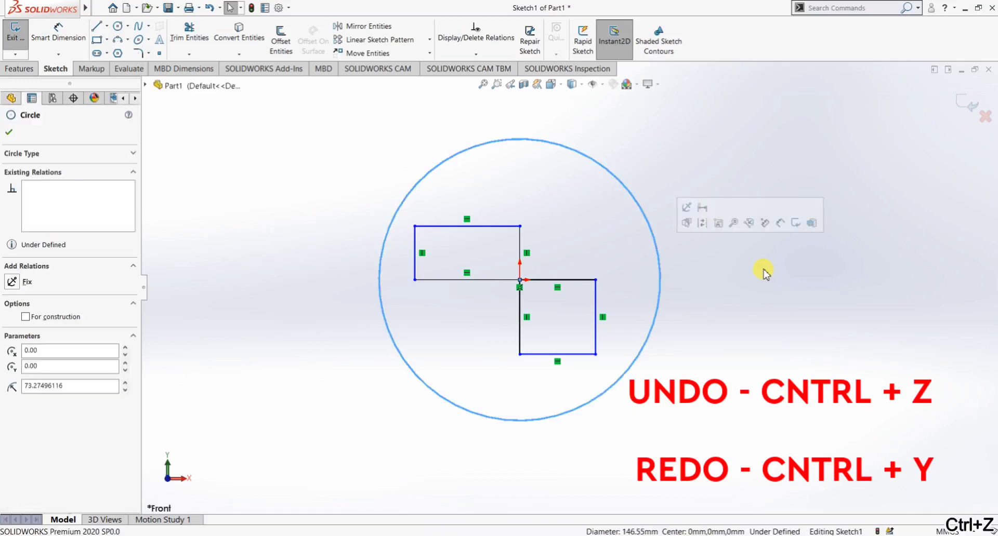
left_click(764, 271)
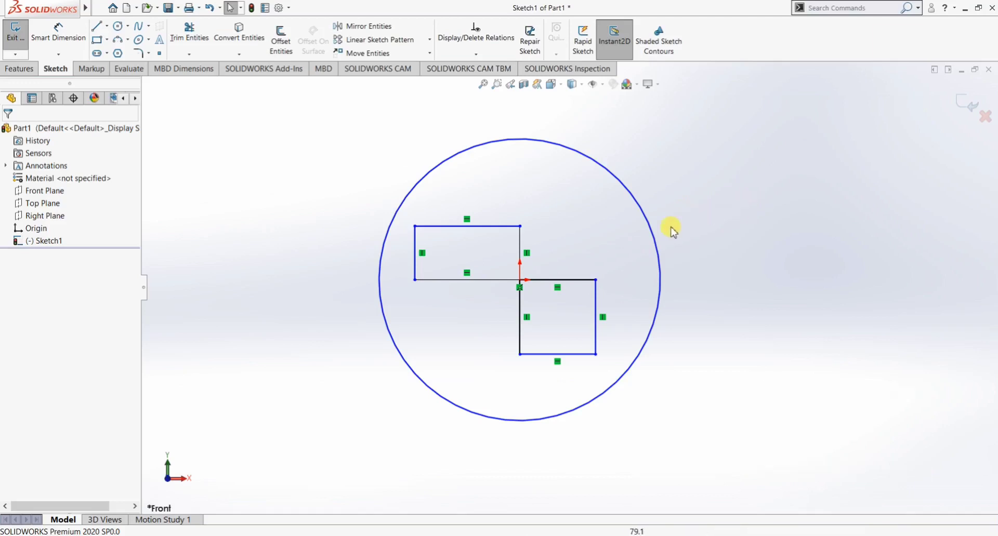
key("ctrl+z")
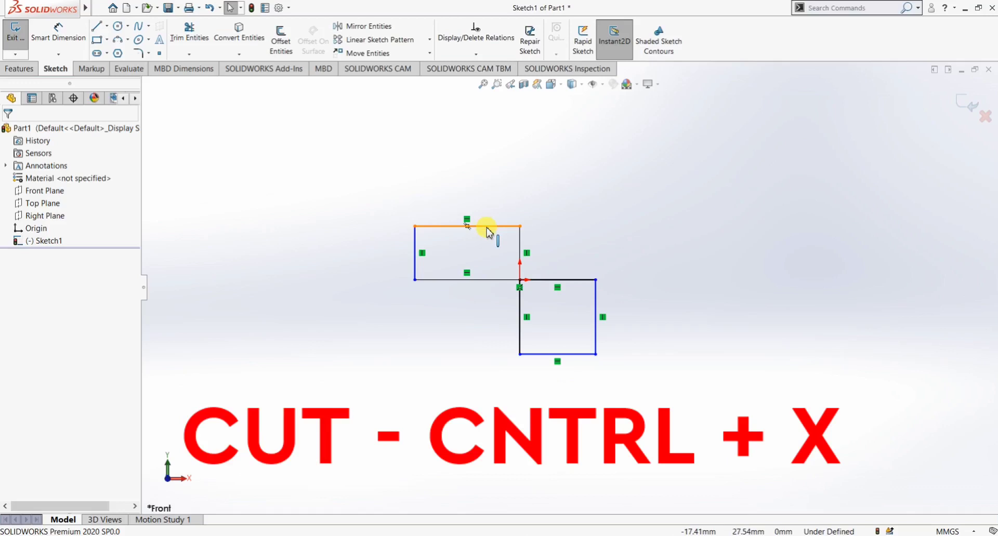
Step: Cut the top horizontal line of the upper rectangle out of the sketch
left_click(487, 227)
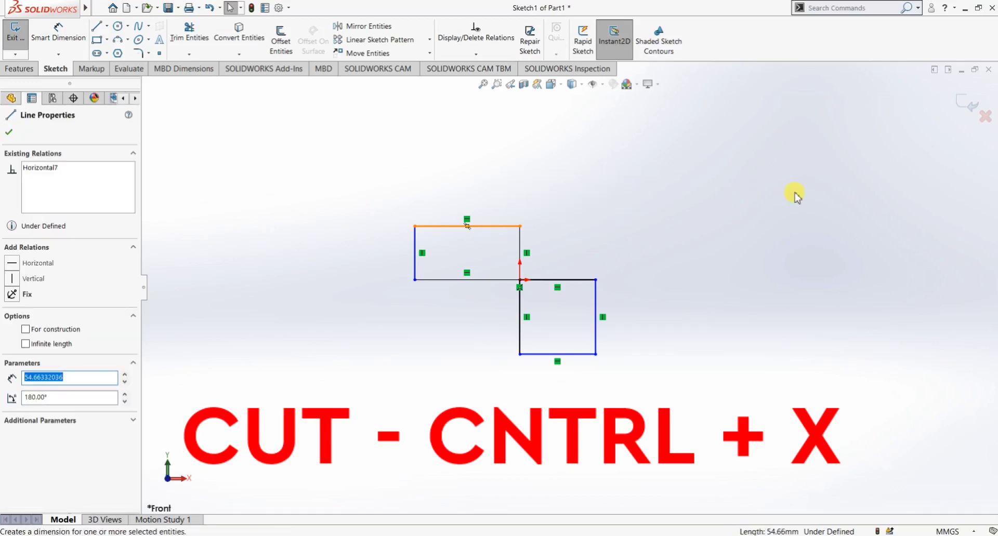
key("ctrl+x")
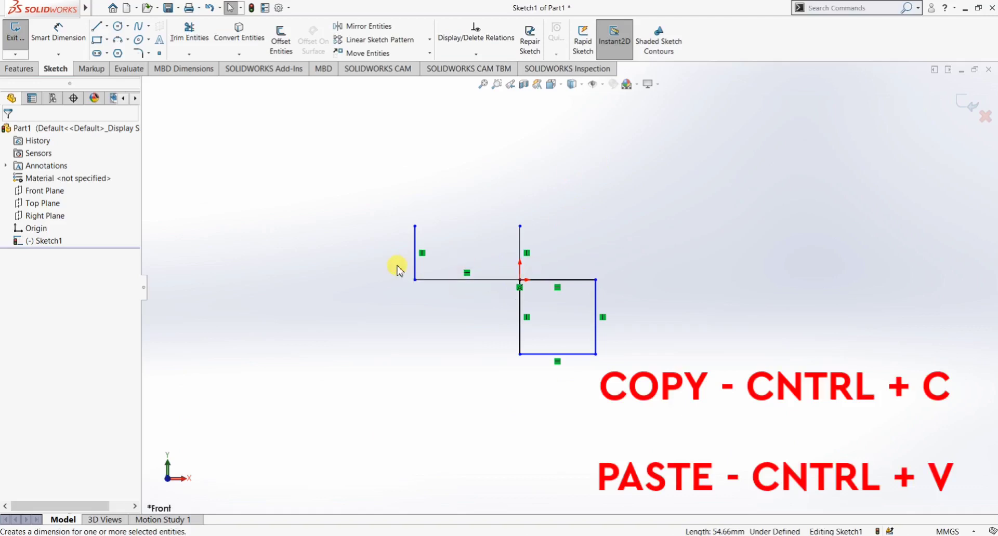
Step: Copy the upper rectangle's bottom horizontal line, paste it, and move the copy below both rectangles
left_click(470, 281)
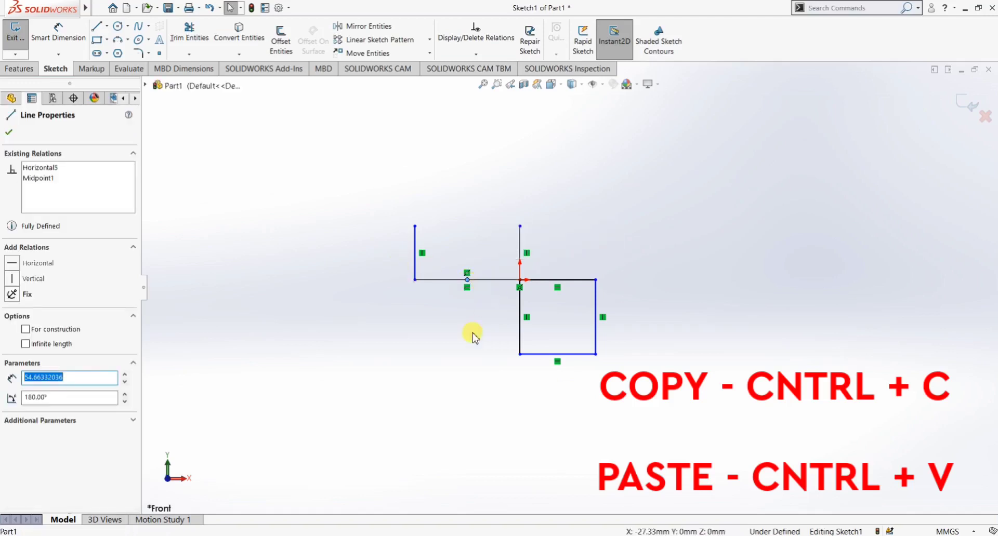
left_click(474, 337)
left_click(492, 281)
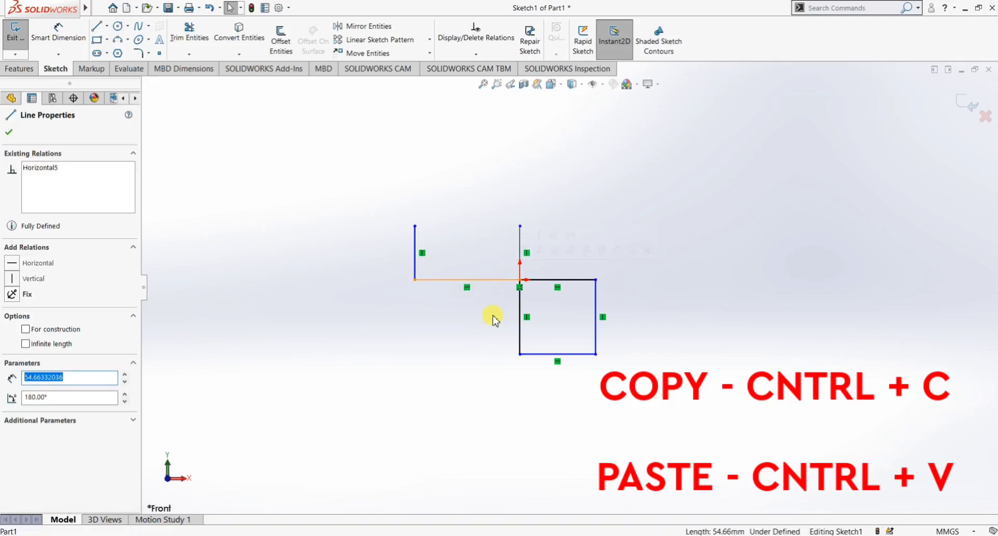
key("ctrl+c")
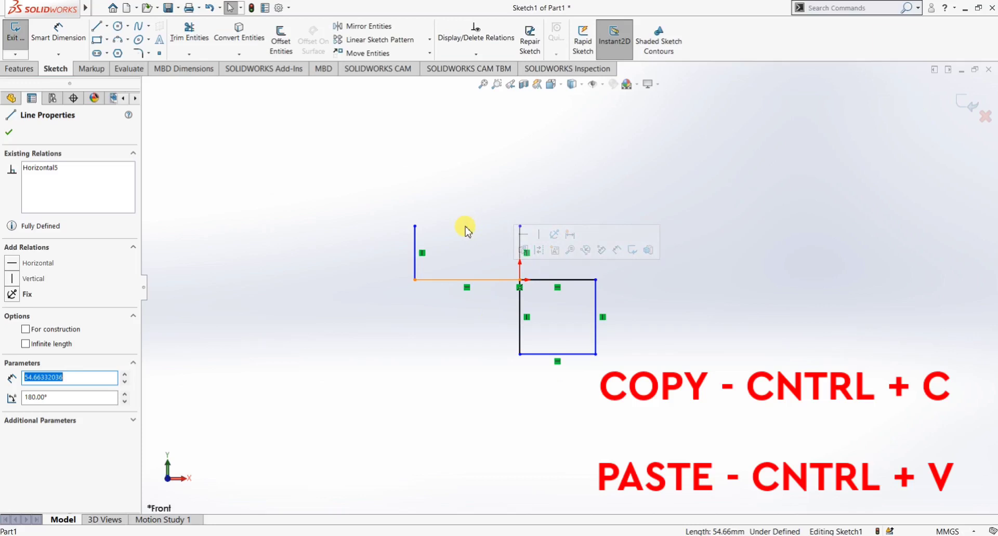
key("ctrl+v")
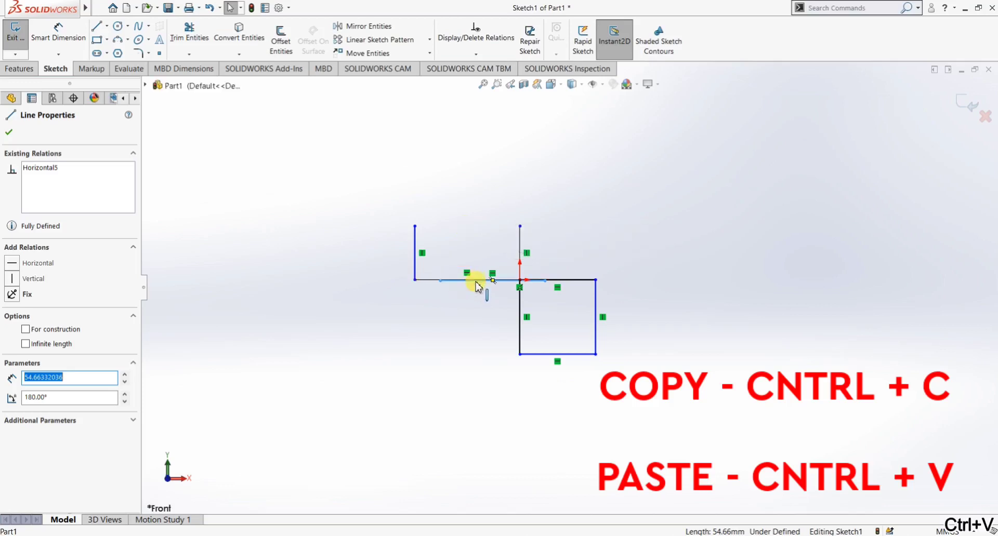
mouse_move(474, 287)
left_mouse_down()
mouse_move(455, 325)
mouse_move(410, 352)
mouse_move(430, 437)
mouse_move(474, 434)
left_mouse_up()
left_click(623, 419)
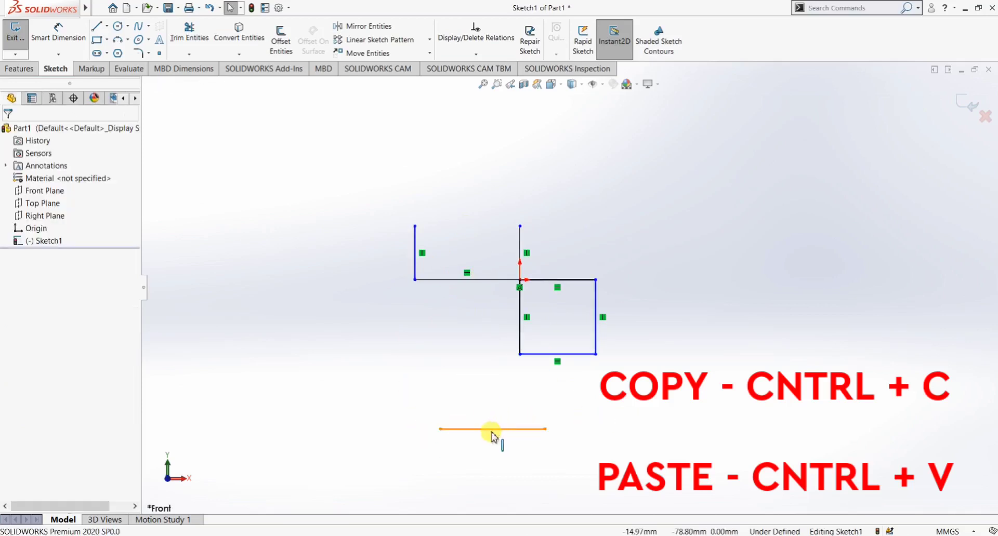
Step: Paste the copied line again and place it horizontally above the open upper rectangle
key("ctrl+v")
left_click_drag(503, 326, 443, 169)
left_click(651, 198)
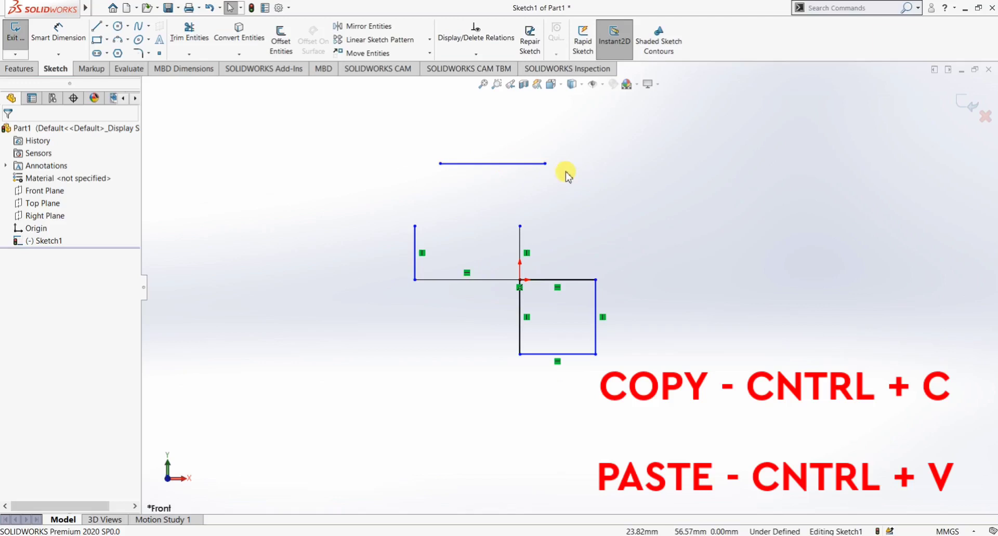
Step: Delete the pasted line above the outline, and select and delete all remaining sketch entities
left_click_drag(588, 161, 404, 171)
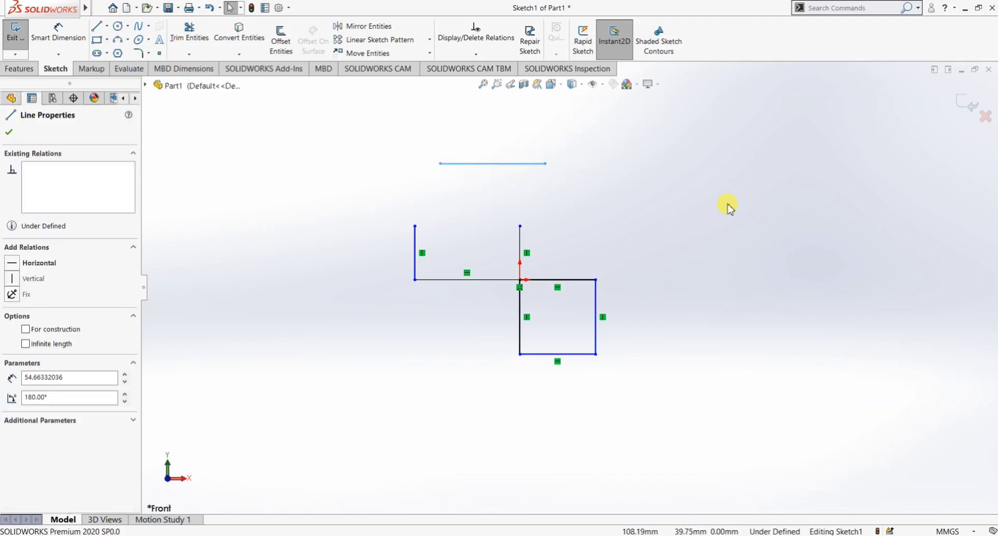
key("Delete")
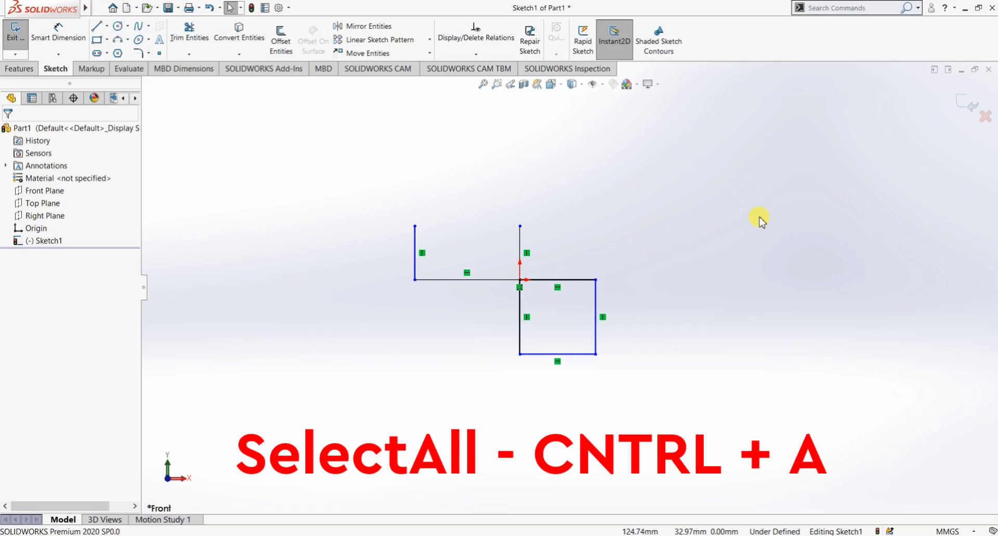
key("ctrl+a")
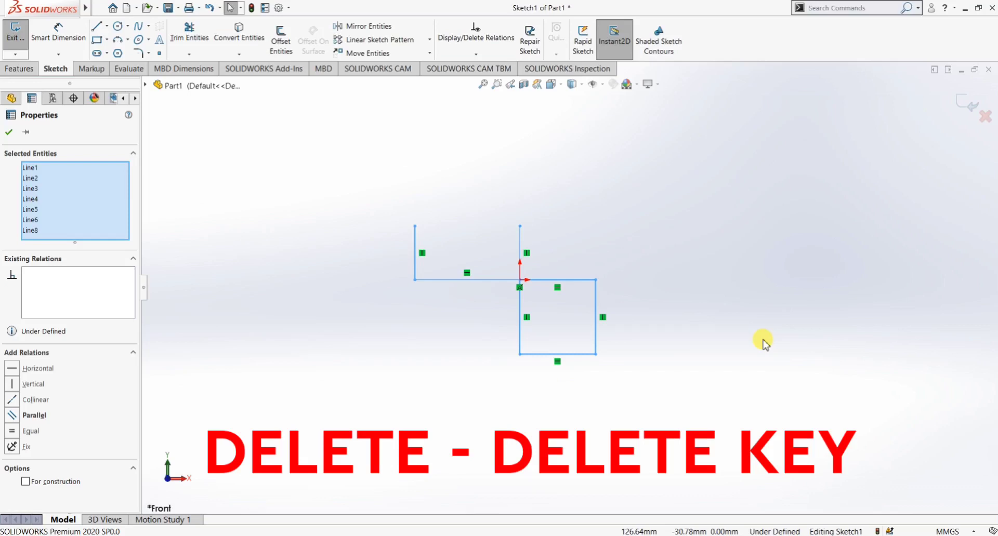
key("Delete")
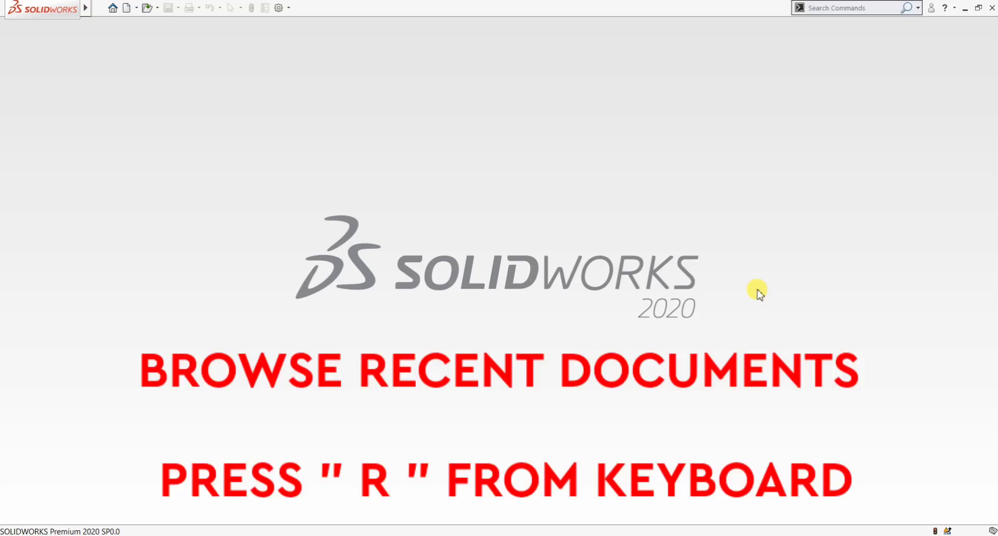
Step: Browse the recent documents and open the first Part1.SLDPRT
key("r")
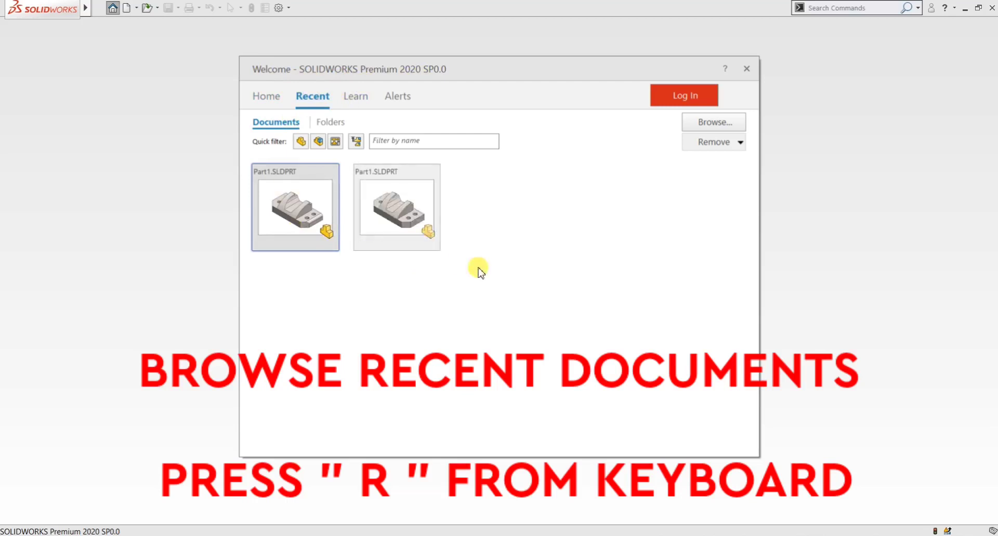
left_click(287, 215)
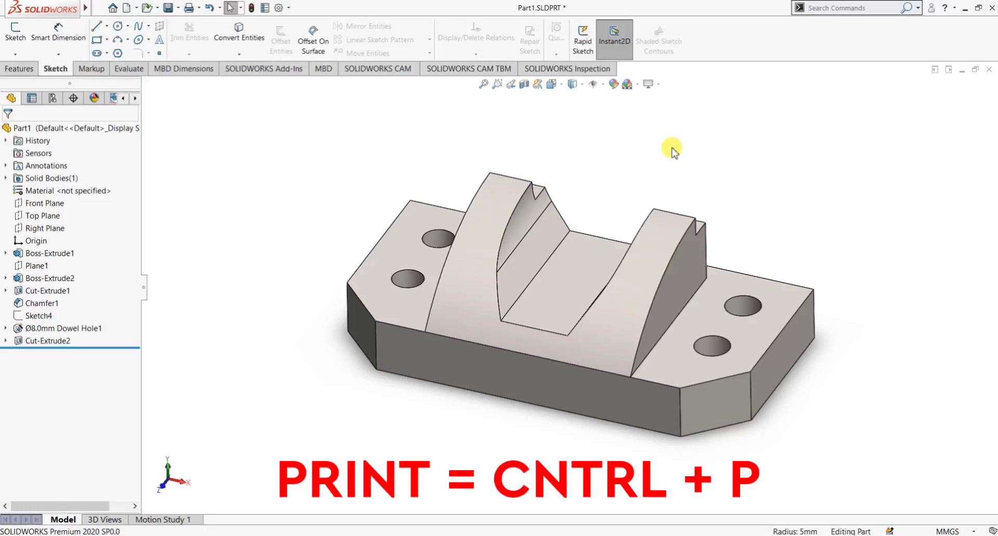
Step: Open the Print dialog for the part and close it without printing
key("ctrl+p")
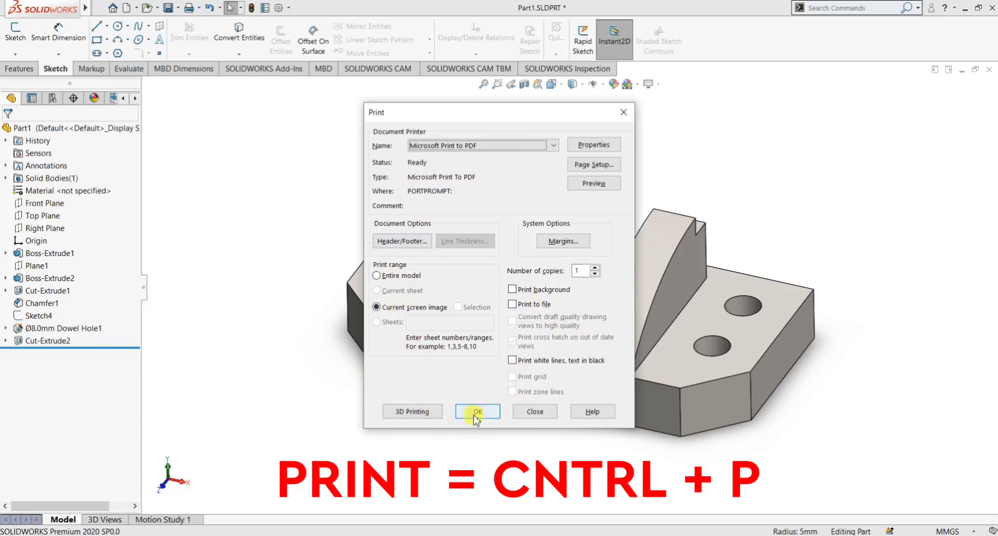
left_click(536, 408)
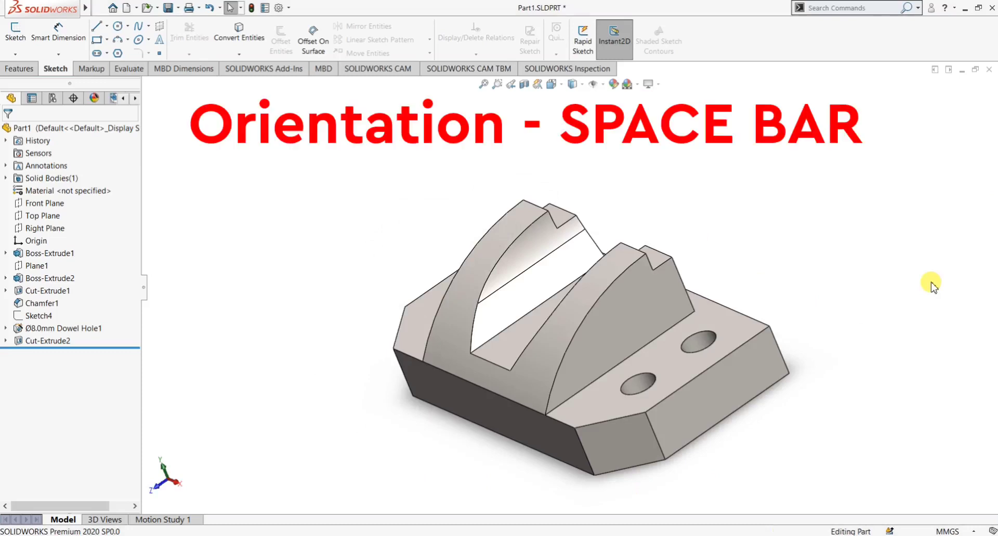
Step: Bring up the view orientation choices, reposition their dialog, and switch the part to the Front view
key("space")
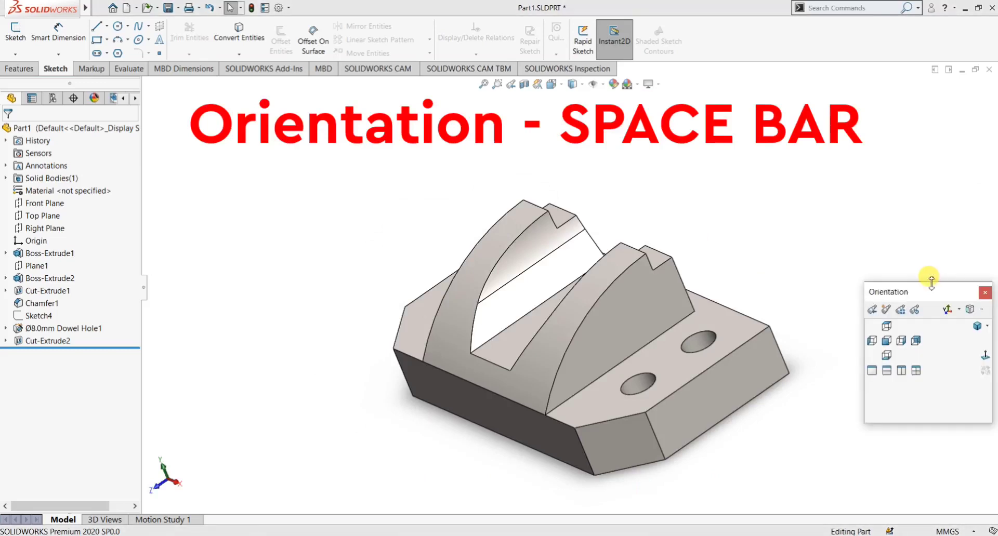
left_click_drag(930, 285, 900, 136)
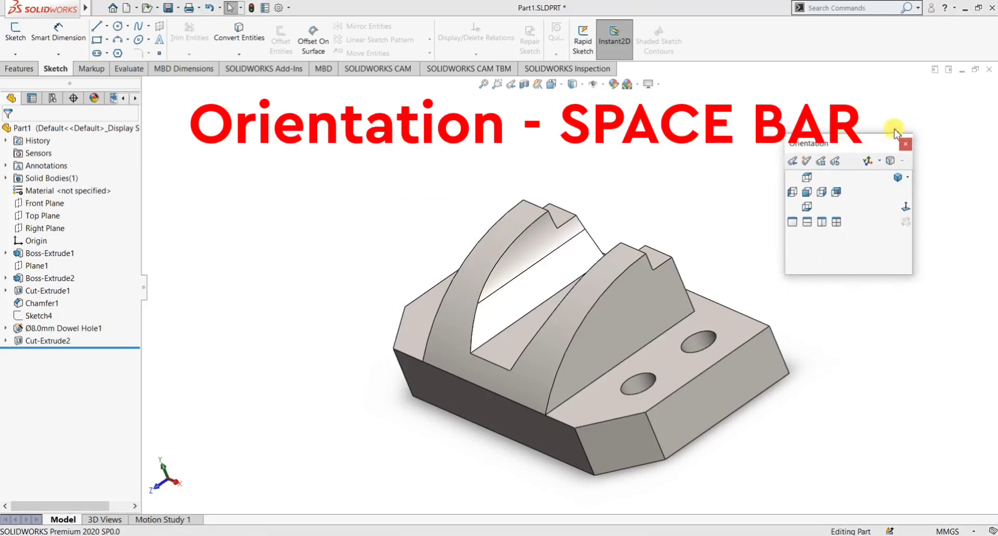
left_click(808, 192)
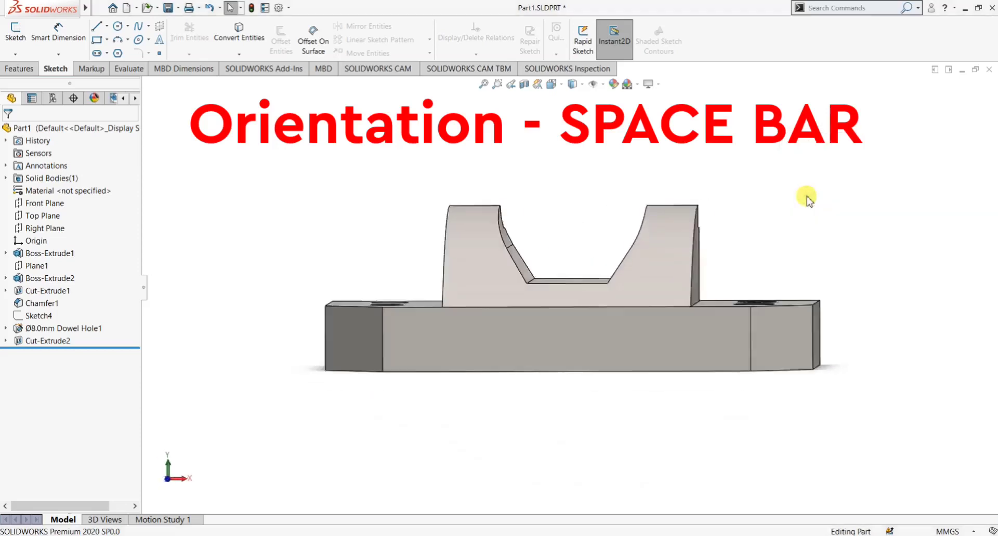
Step: Bring up the view orientation choices, switch the part to the Isometric view, and zoom the whole part to fit
middle_click_drag(810, 197, 889, 241)
key("space")
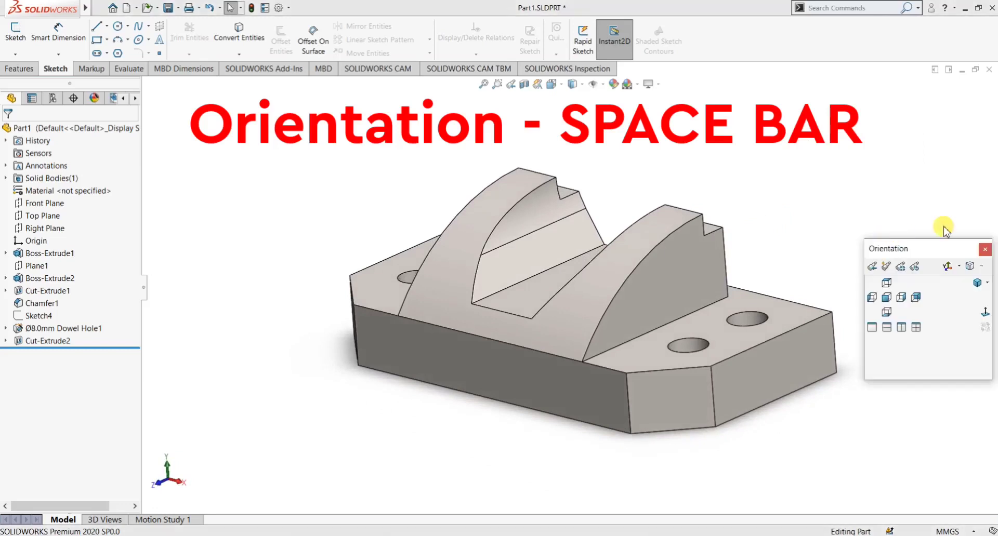
left_click(978, 283)
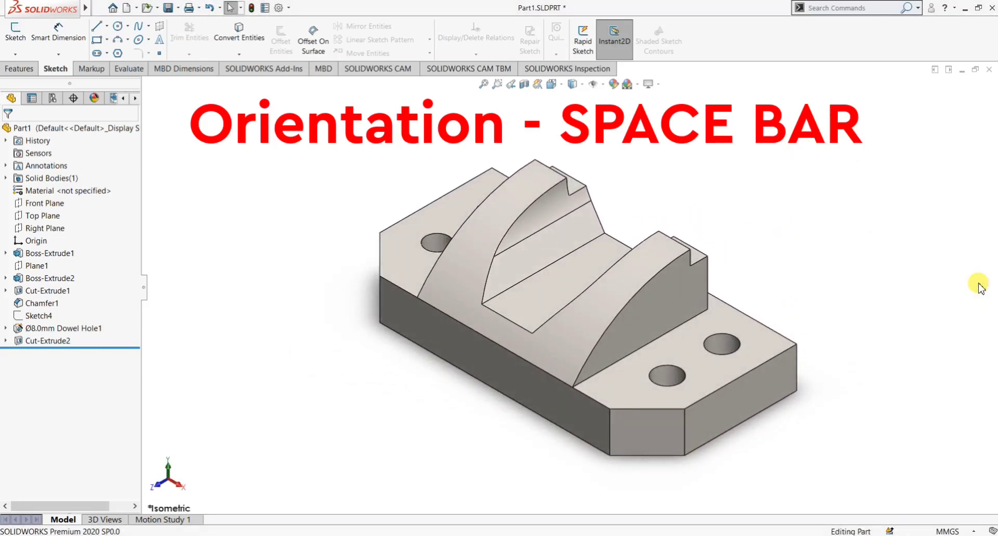
scroll(991, 270, "down", 2)
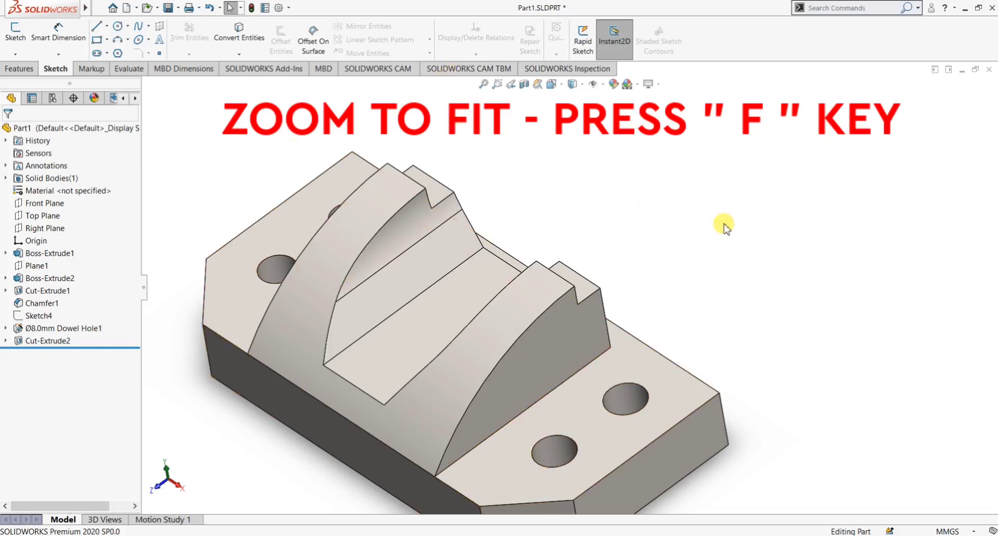
key("f")
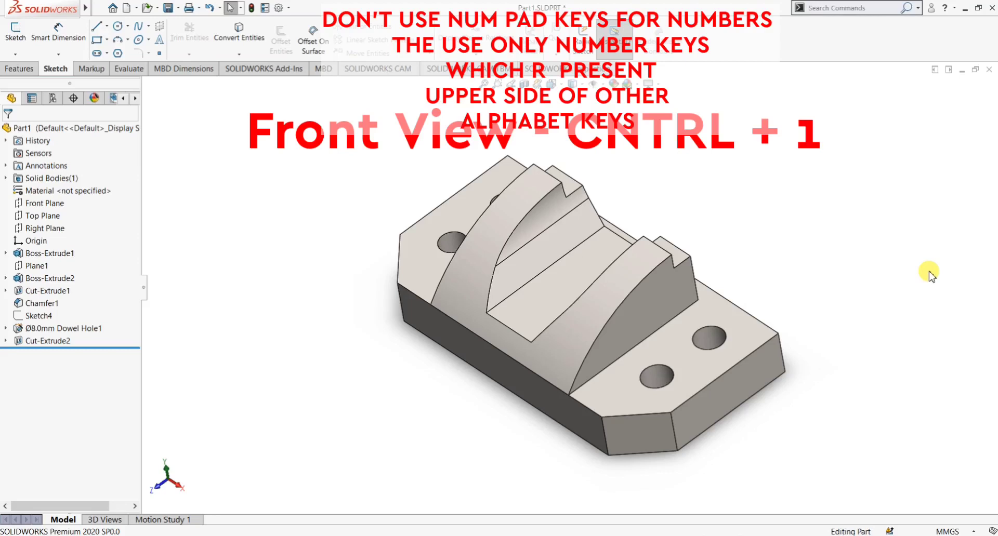
Step: Show the part in the standard Front, Back, Left and Right views, one after another
key("ctrl+1")
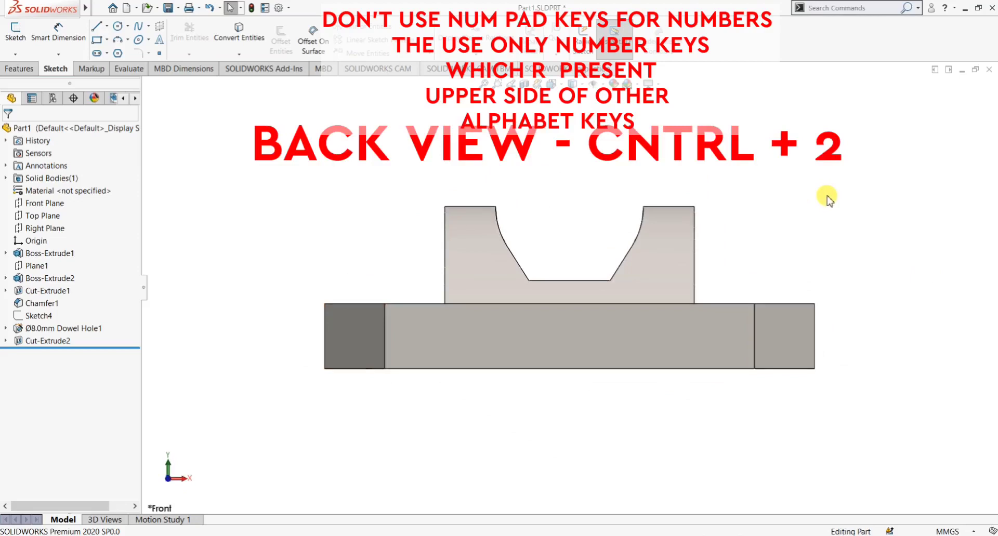
key("ctrl+2")
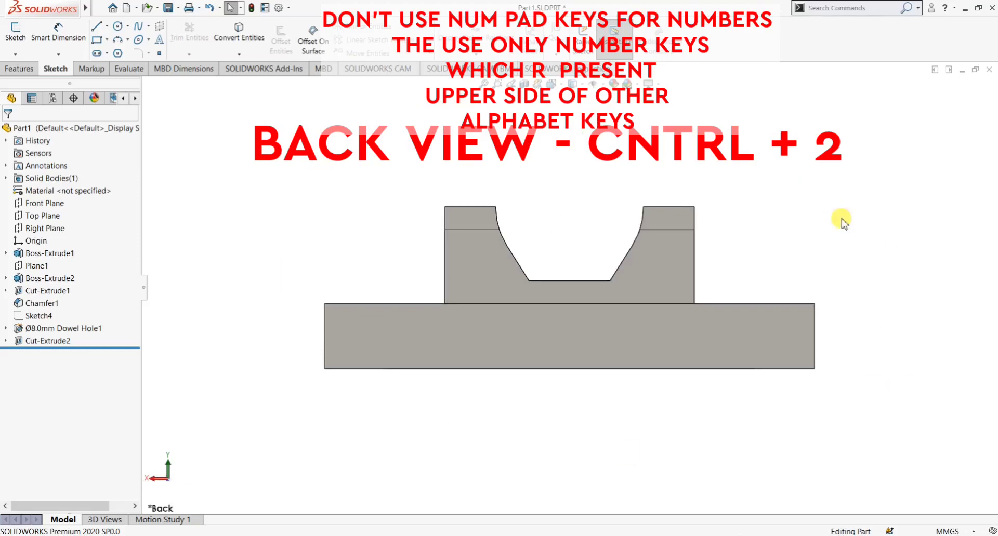
key("ctrl+3")
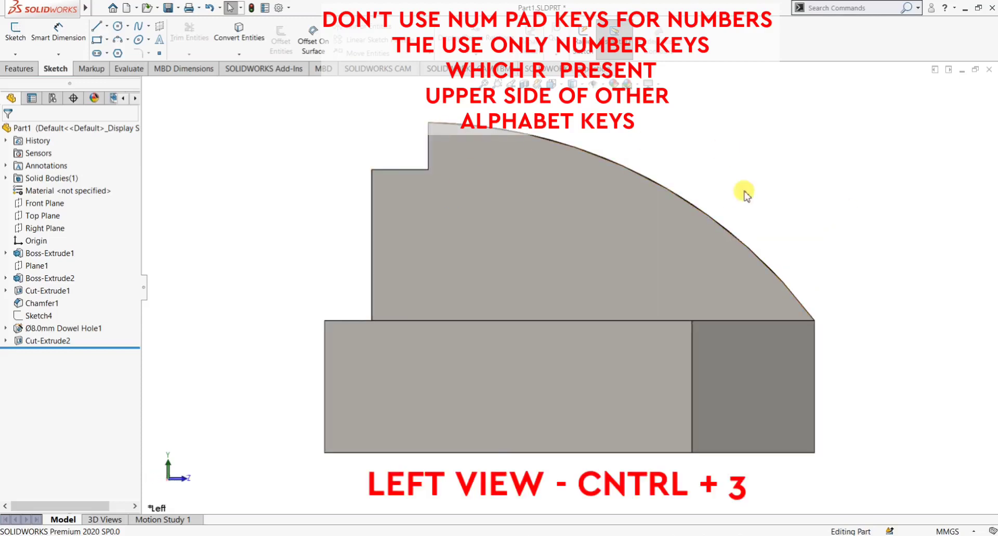
key("ctrl+4")
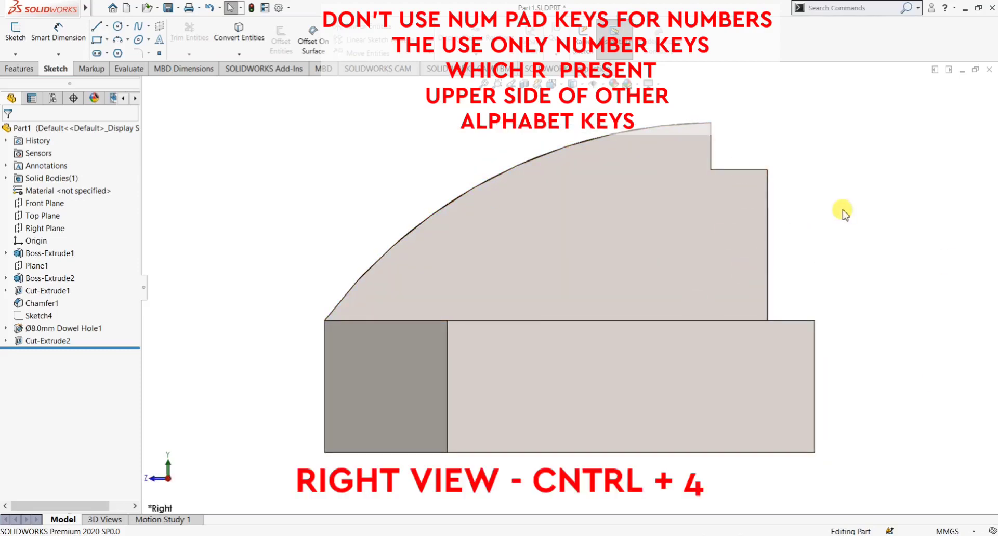
Step: Zoom in and out on the part in the Right view, and pan it sideways
scroll(843, 210, "down", 3)
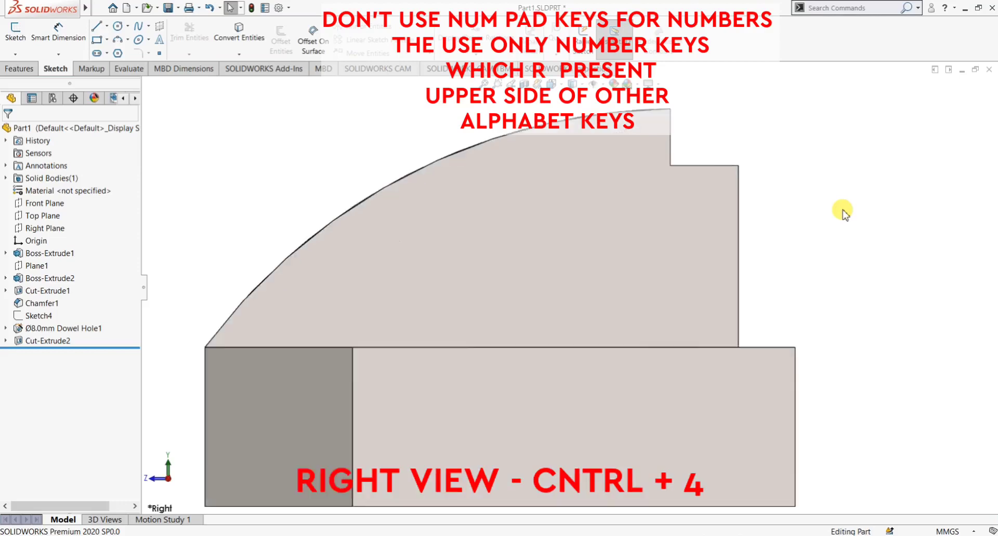
scroll(843, 210, "up", 5)
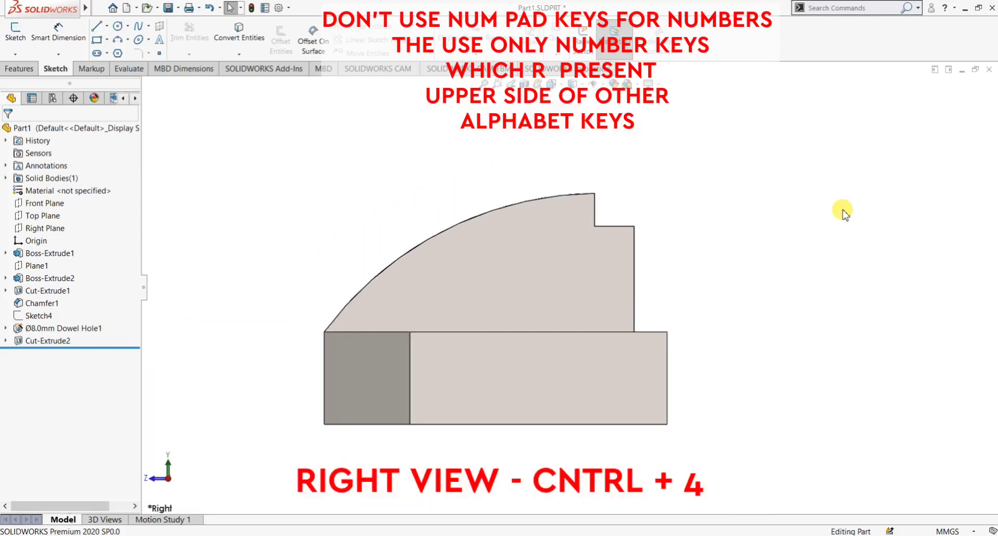
scroll(843, 210, "down", 2)
scroll(843, 210, "up", 4)
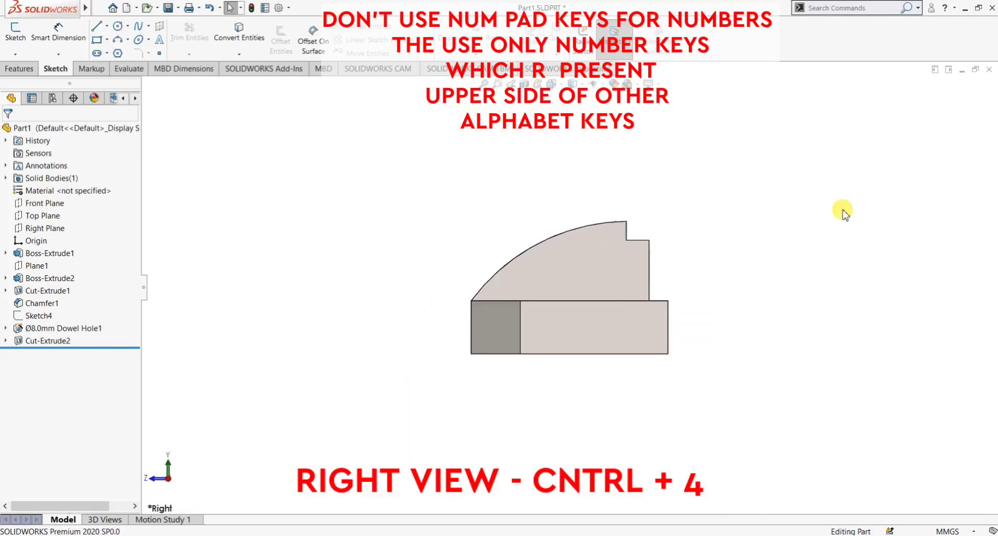
scroll(843, 210, "up", 2)
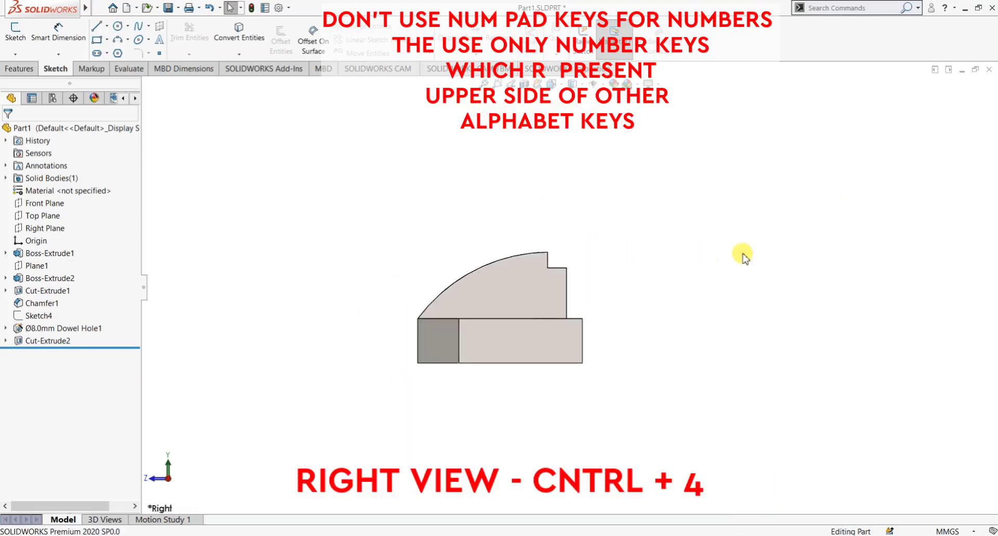
middle_click_drag(744, 254, 815, 257, "ctrl")
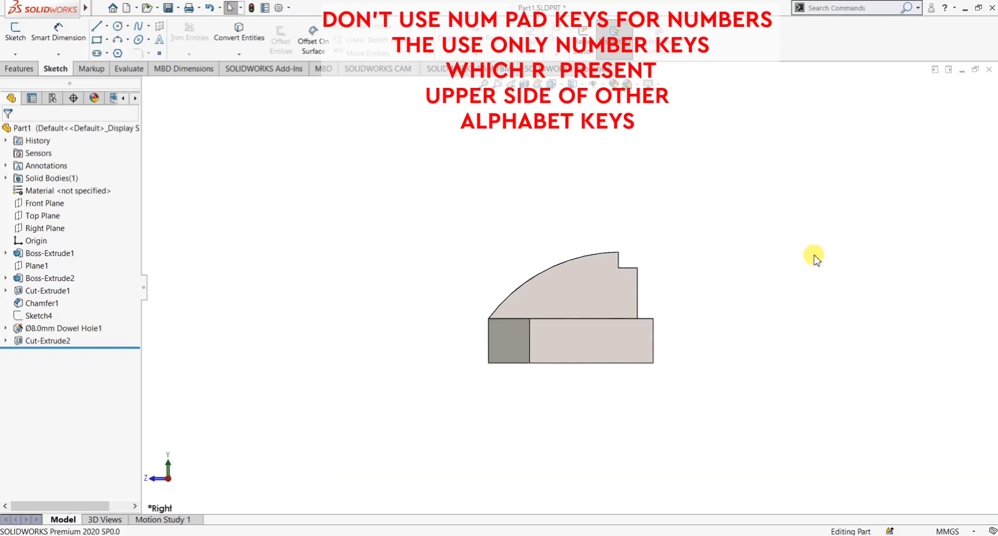
Step: Show the part in the standard Top and Bottom views, and return it to the Isometric view
key("ctrl+5")
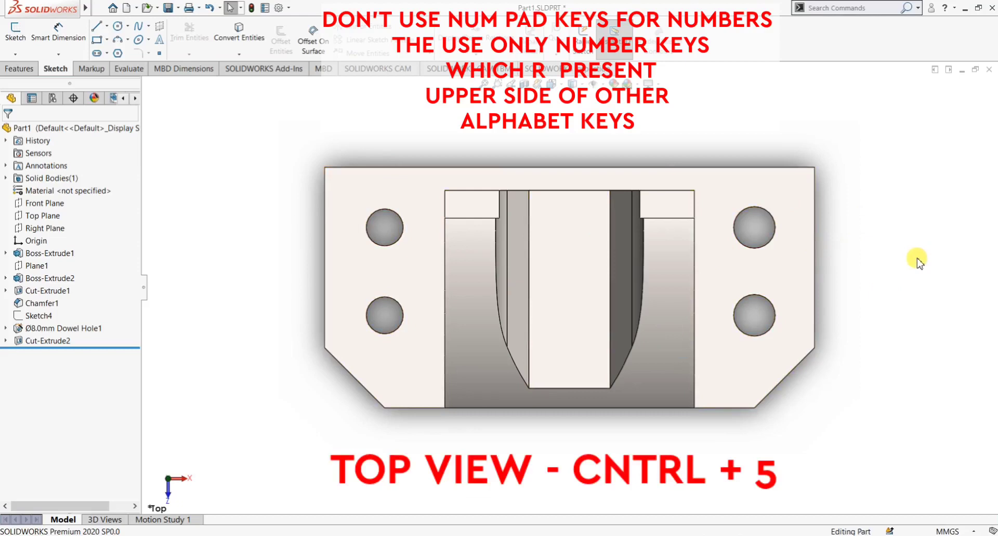
key("ctrl+6")
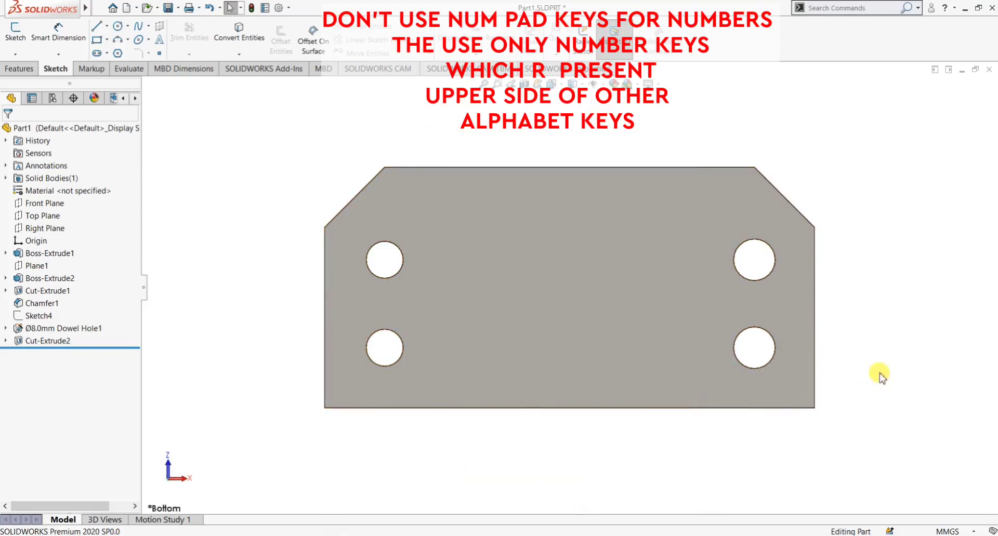
key("ctrl+7")
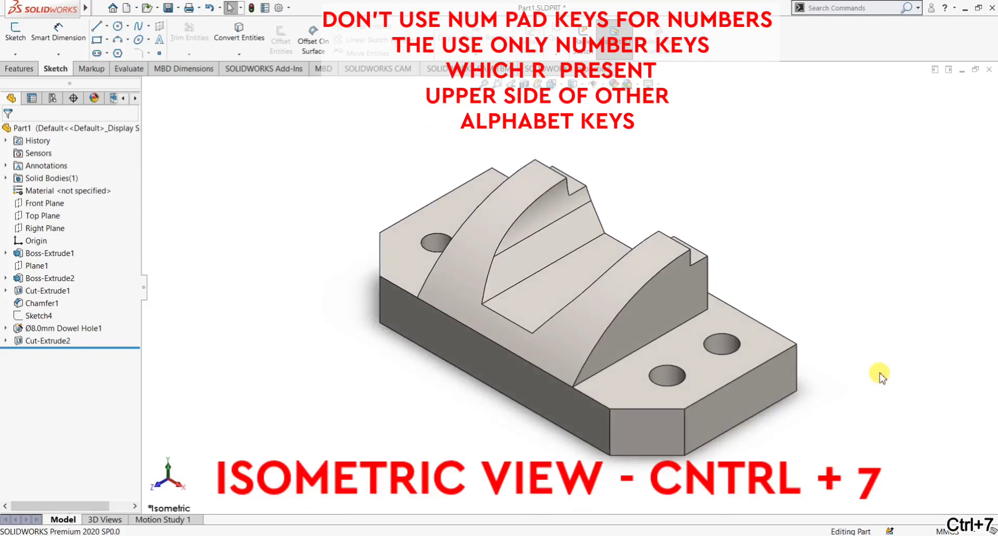